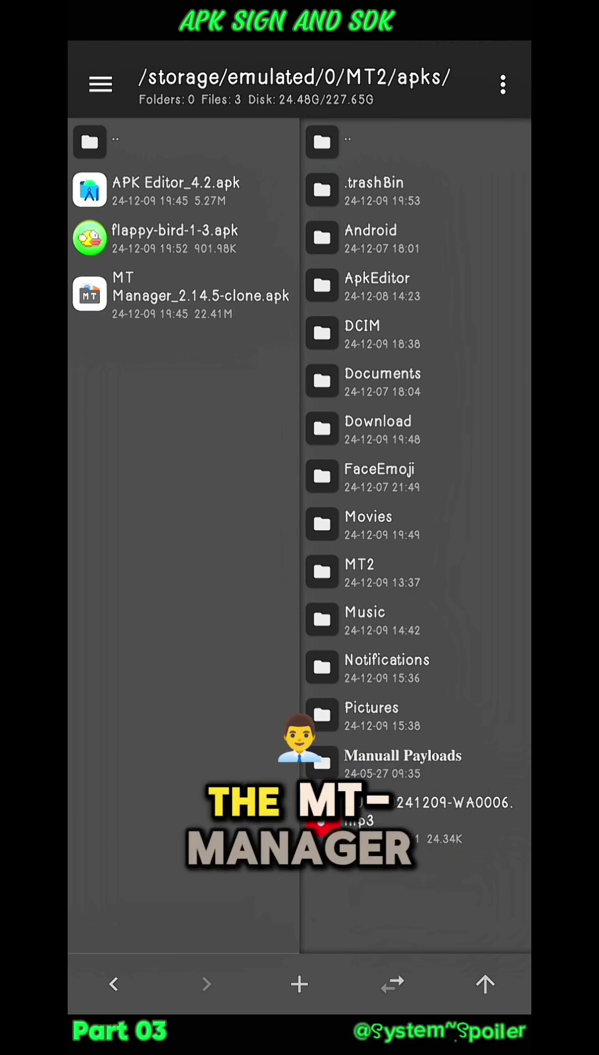
Glance at the MT Manager and APK Editor package details, then select flappy-bird-1-3.apk.
drag(166, 190, 205, 189)
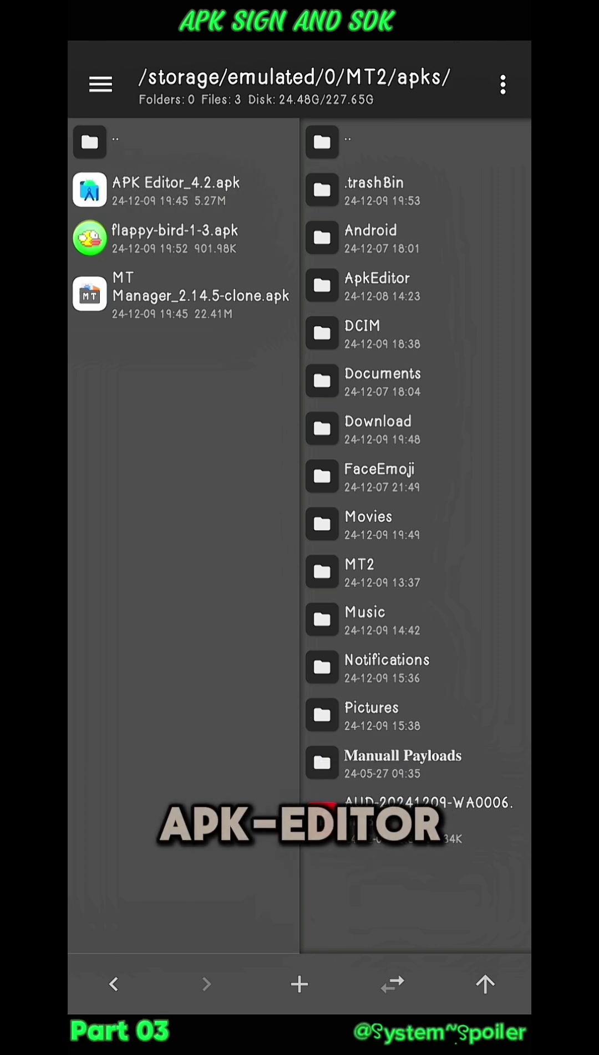
click(182, 294)
key(Escape)
click(166, 189)
key(Escape)
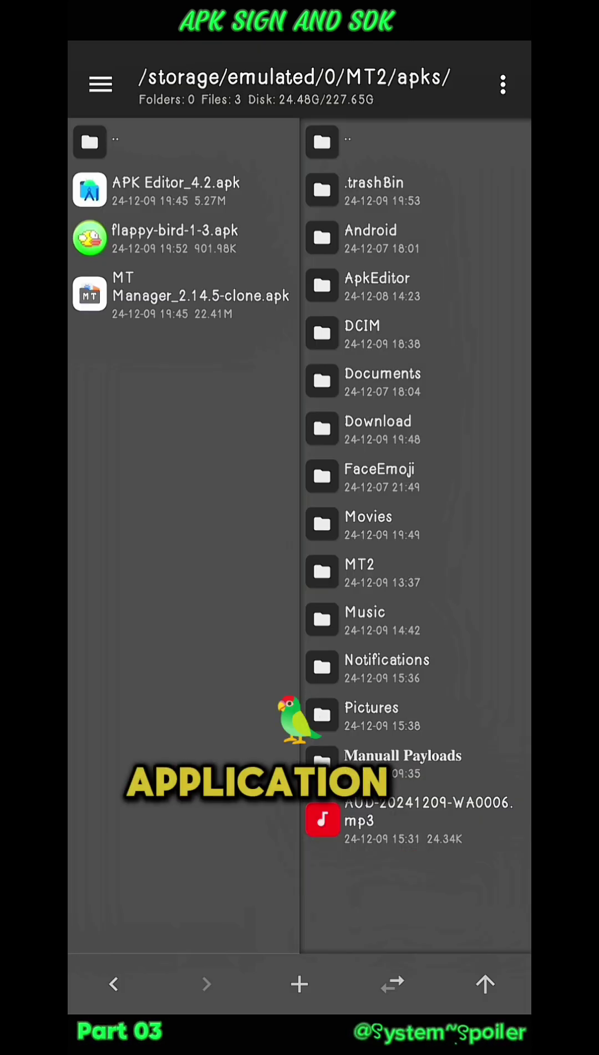
click(177, 238)
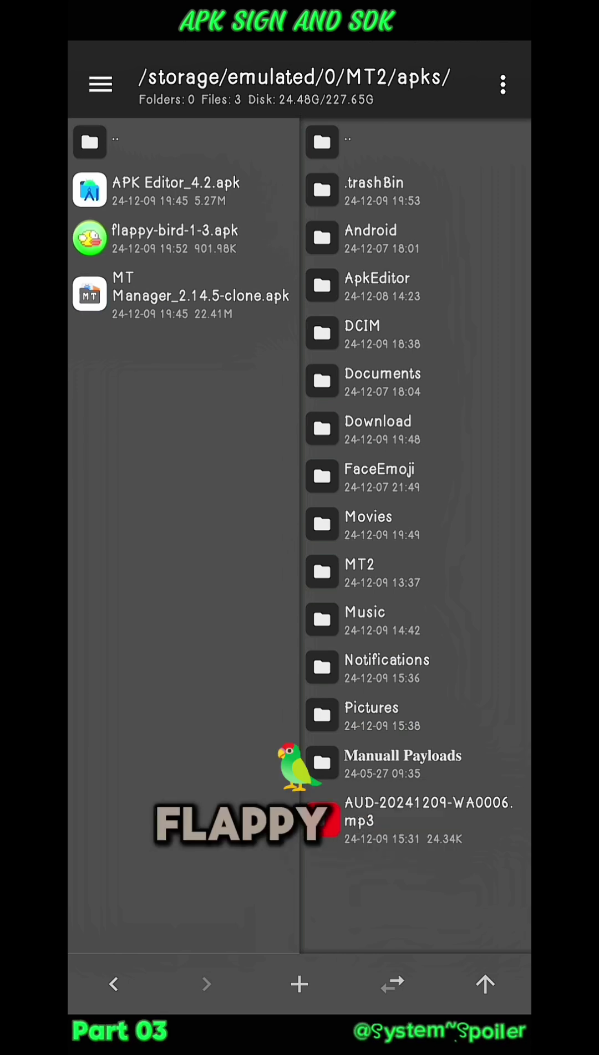
click(174, 239)
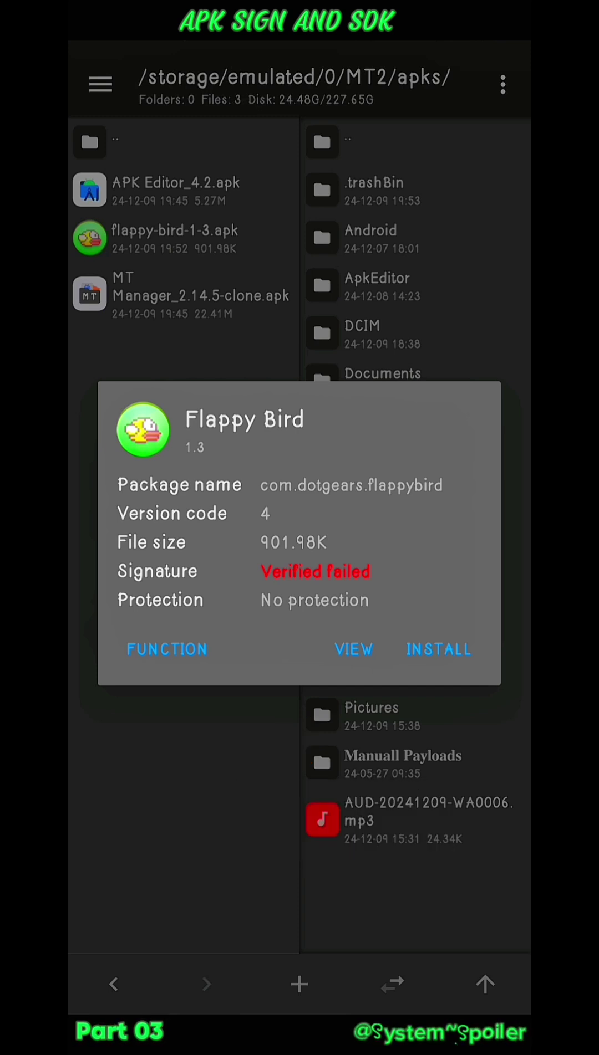
Set up Sign APK for Flappy Bird with the default key and V1 + V2 + V3 scheme.
click(167, 649)
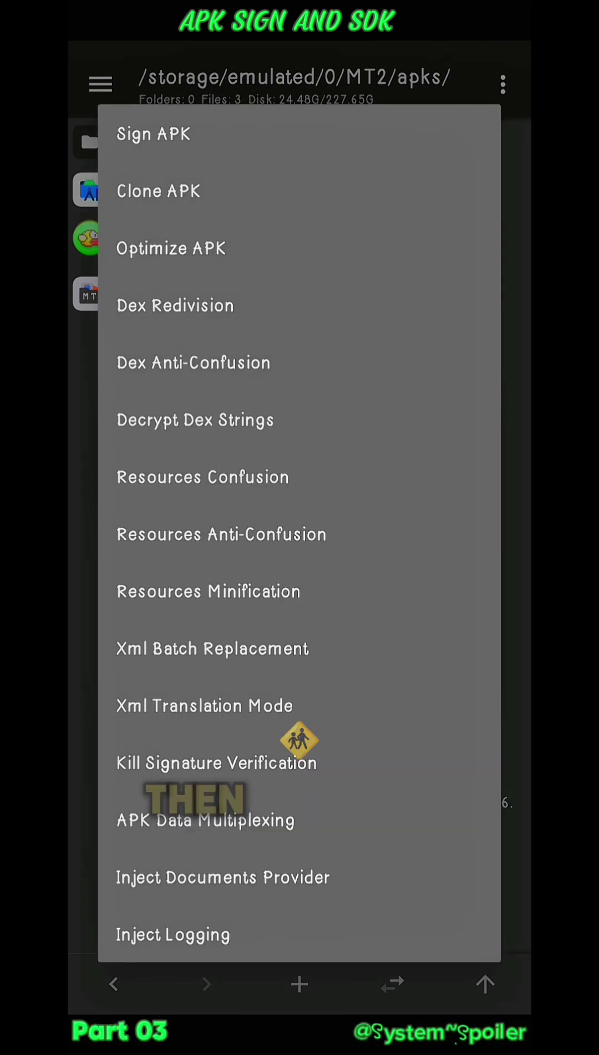
click(283, 133)
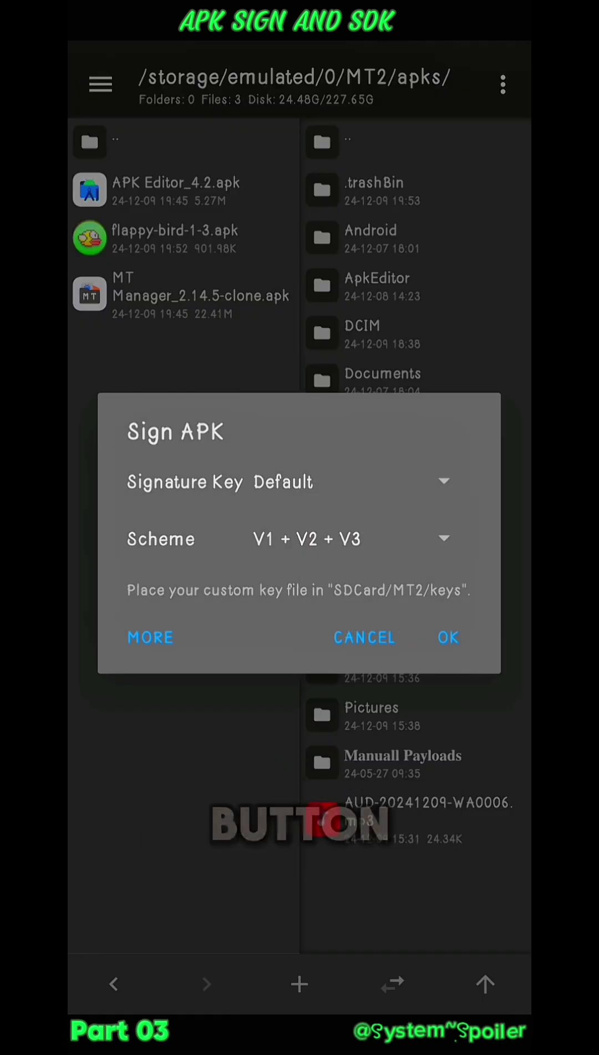
click(444, 539)
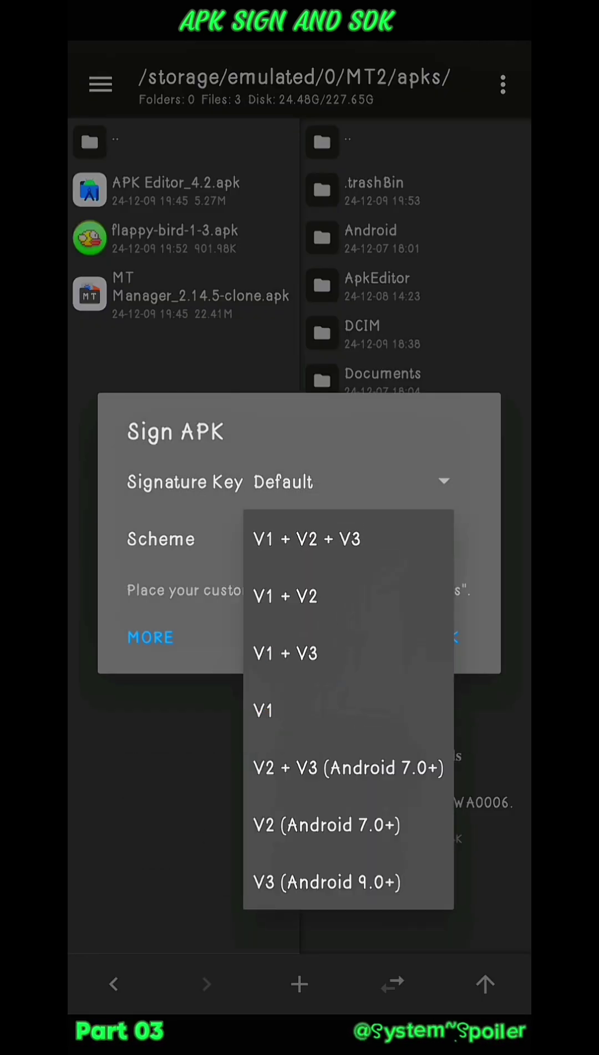
click(327, 825)
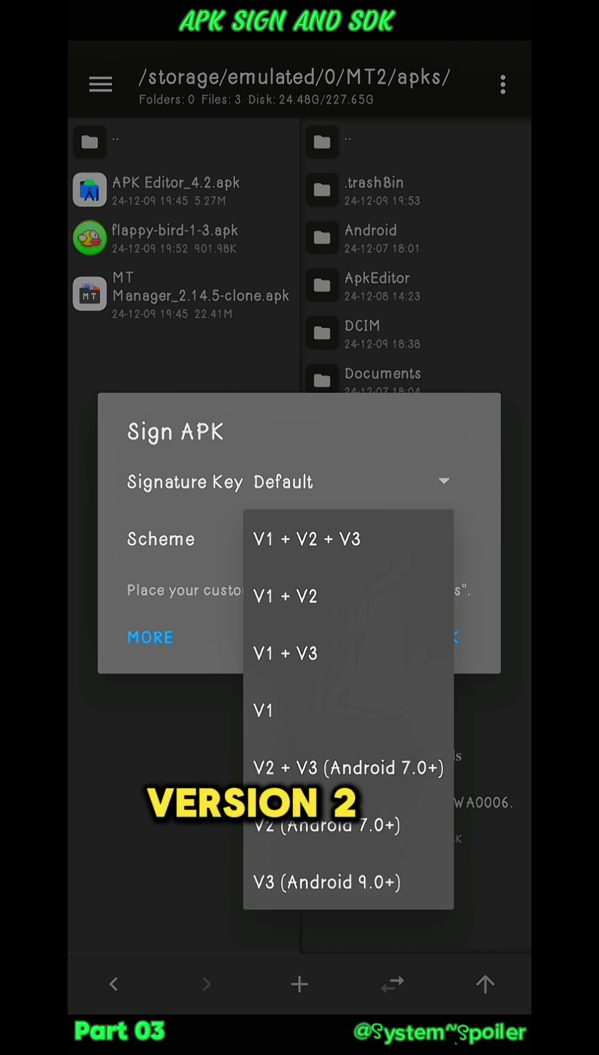
click(307, 539)
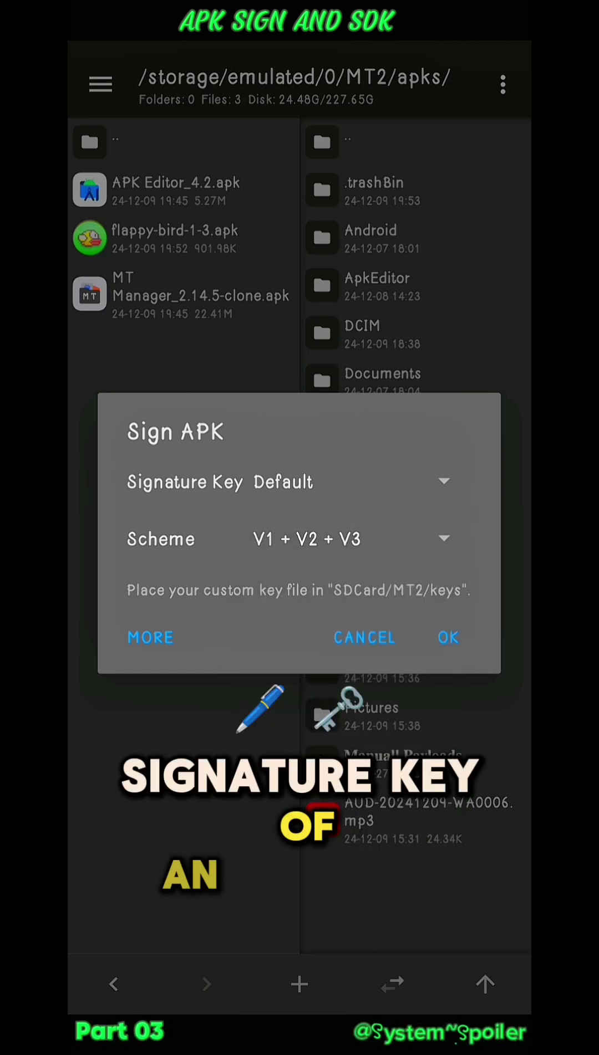
Confirm signing, dismiss the default-signature tip, and open the unsigned original APK's details.
click(448, 637)
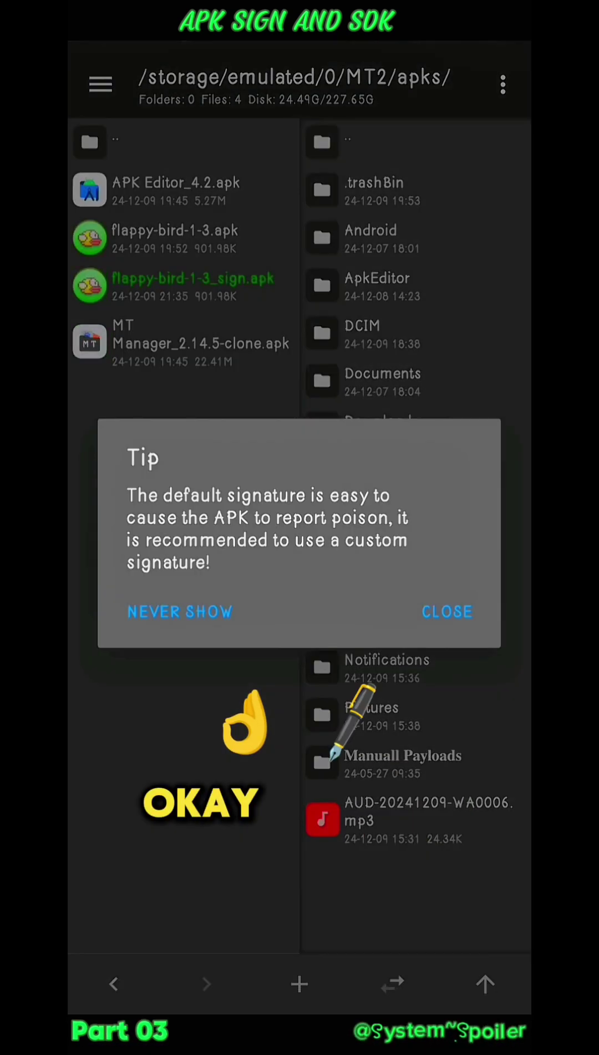
click(445, 608)
click(191, 286)
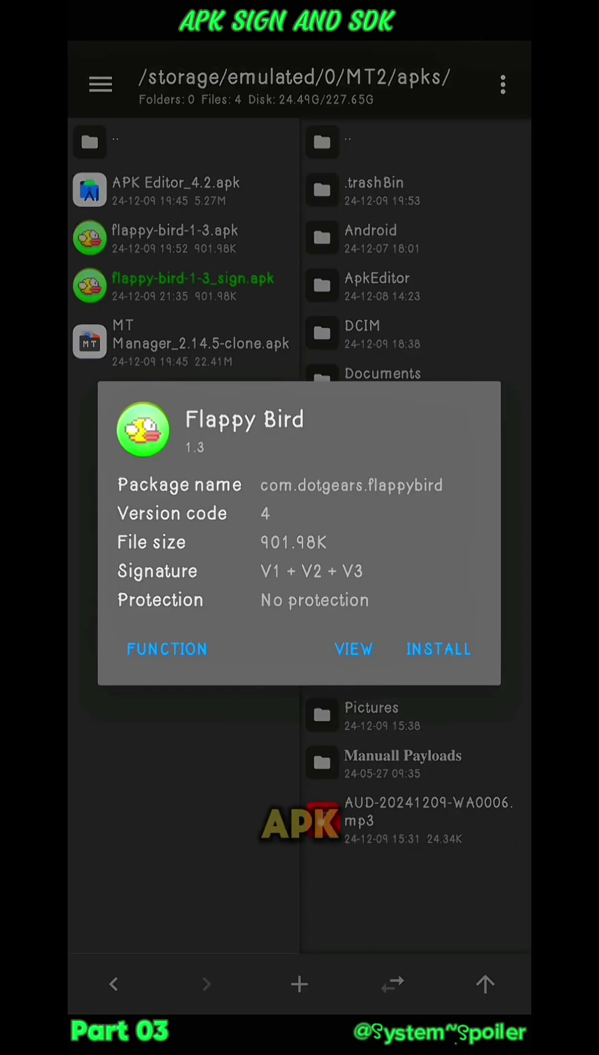
key(Escape)
click(175, 238)
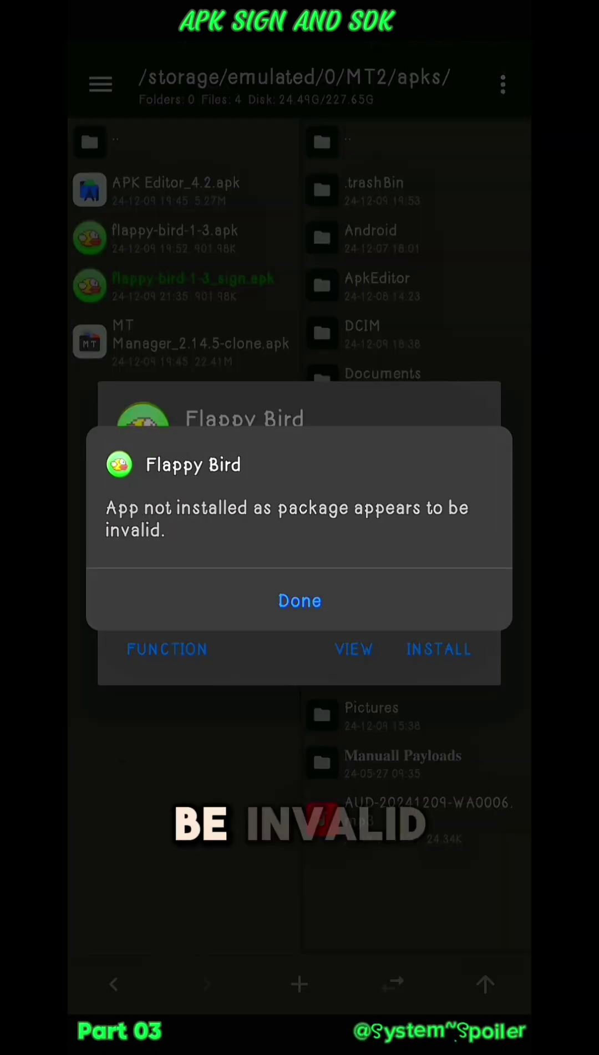
Dismiss the invalid-package message and open flappy-bird-1-3_sign.apk's details.
click(299, 601)
key(Escape)
click(192, 285)
Install flappy-bird-1-3_sign.apk via Package installer, then dismiss the incompatible-app message.
click(438, 649)
click(123, 871)
click(149, 973)
click(405, 601)
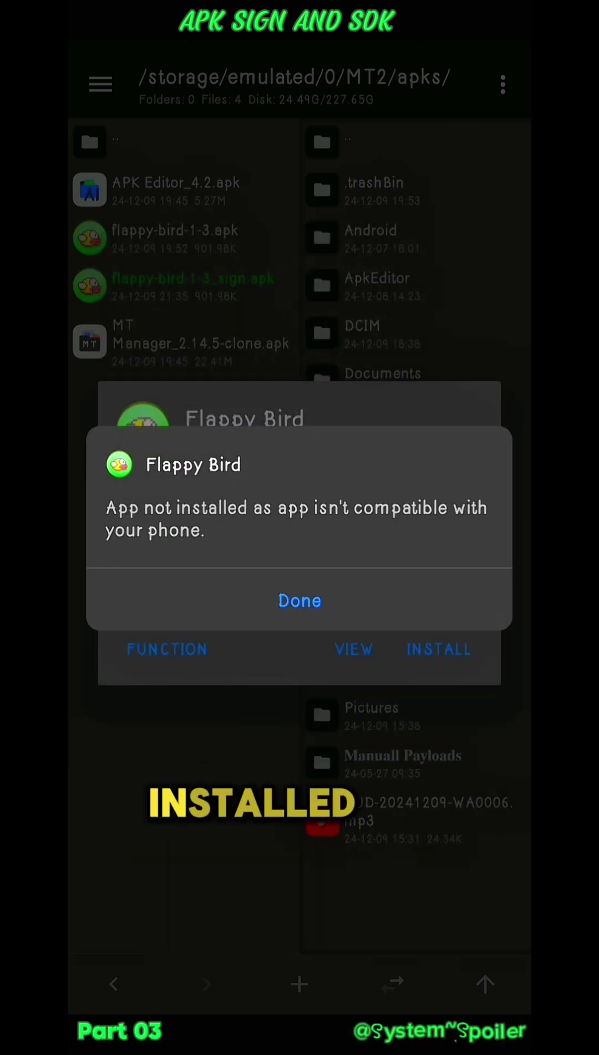
click(299, 601)
key(Escape)
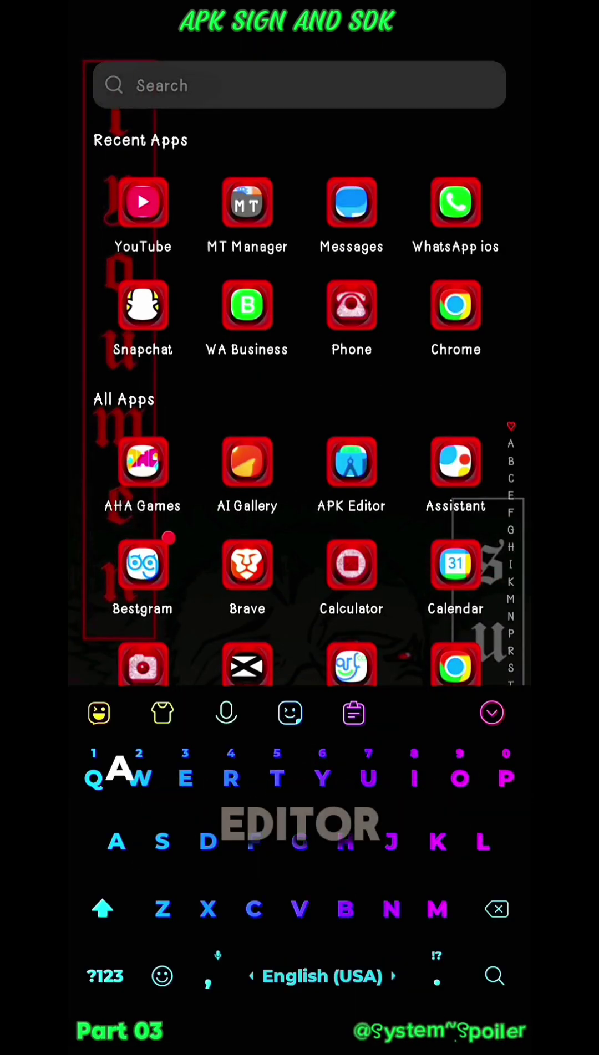
Launch APK Editor from the 'Apk' search and choose to browse for an APK file.
text(Apk)
click(145, 165)
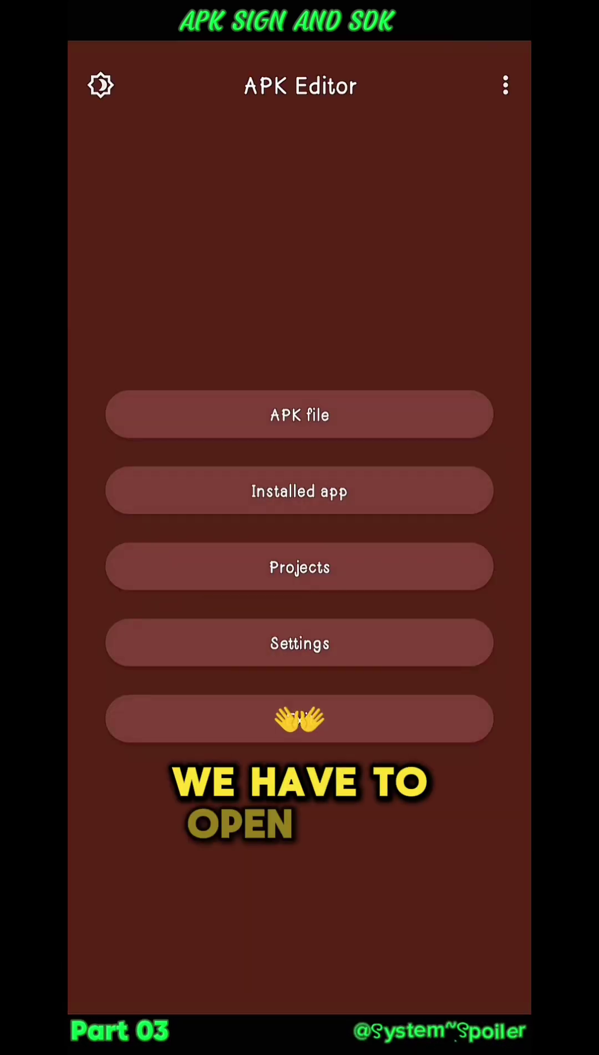
click(300, 415)
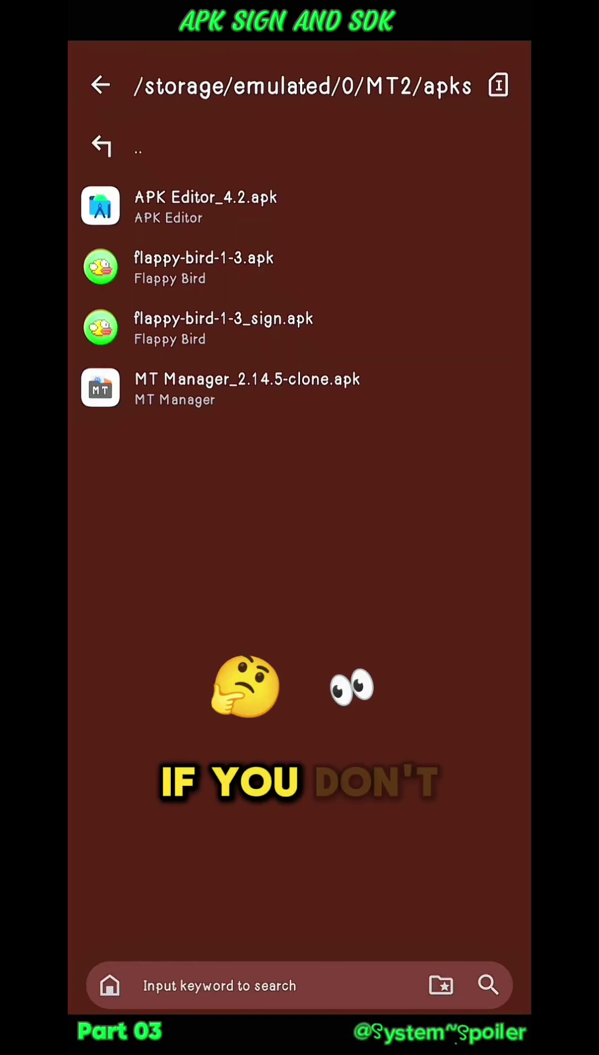
Navigate from the storage root into the MT2/apks folder.
click(138, 147)
scroll(299, 538, down, 1)
scroll(300, 538, up, 1)
scroll(299, 537, down, 1)
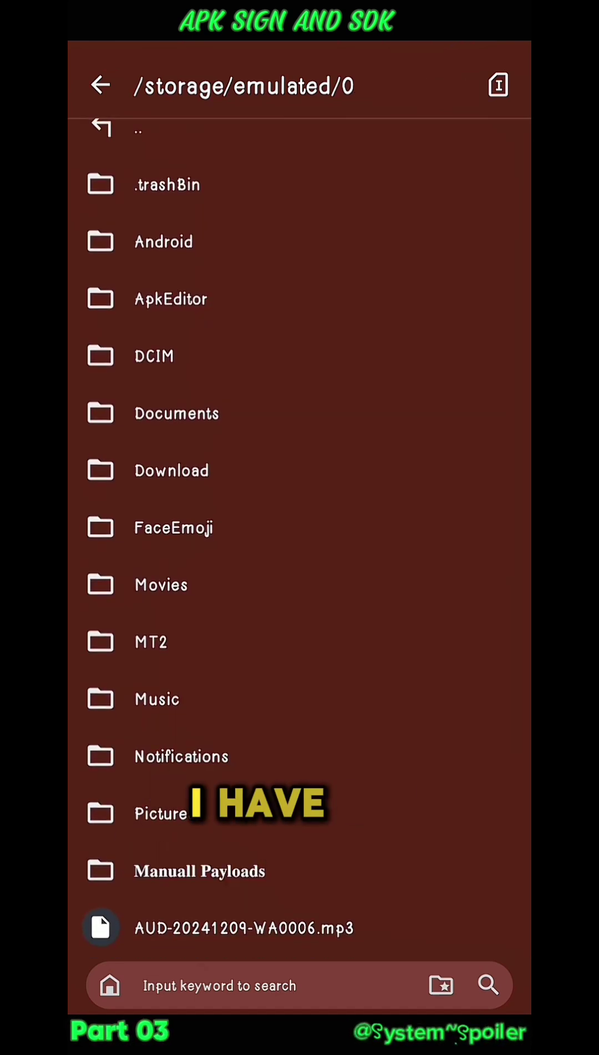
click(151, 642)
click(138, 204)
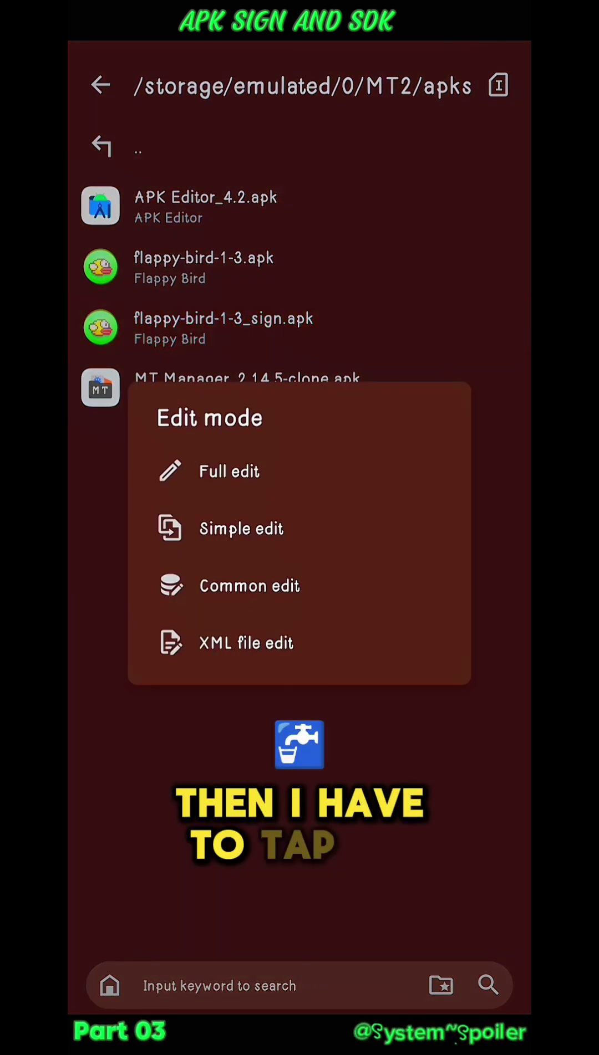
Choose Common edit and change Minimum SDK Version from 8 to 21.
click(249, 585)
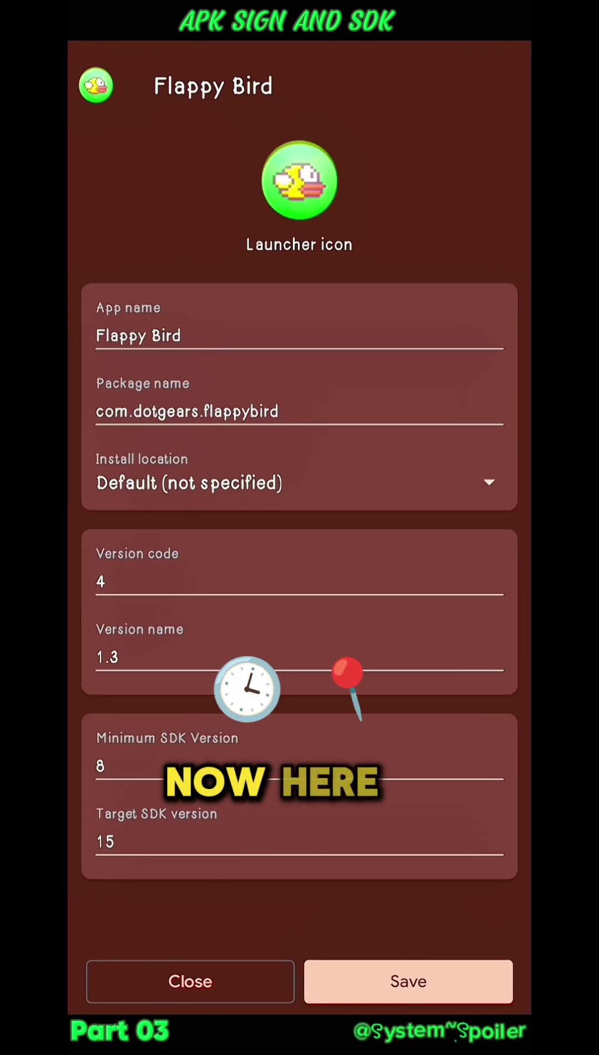
click(106, 766)
click(300, 572)
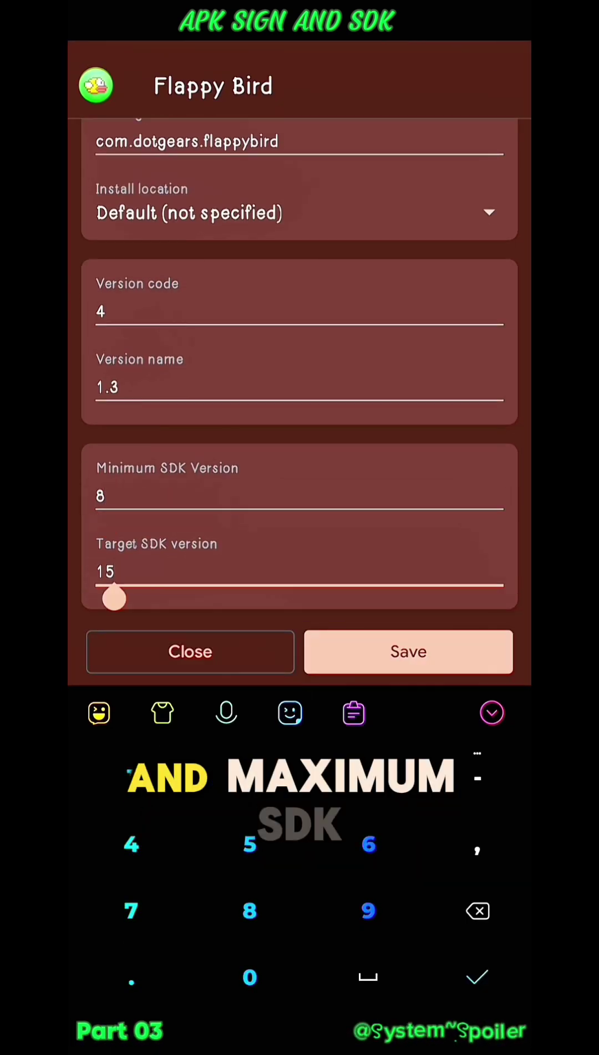
click(299, 496)
click(299, 572)
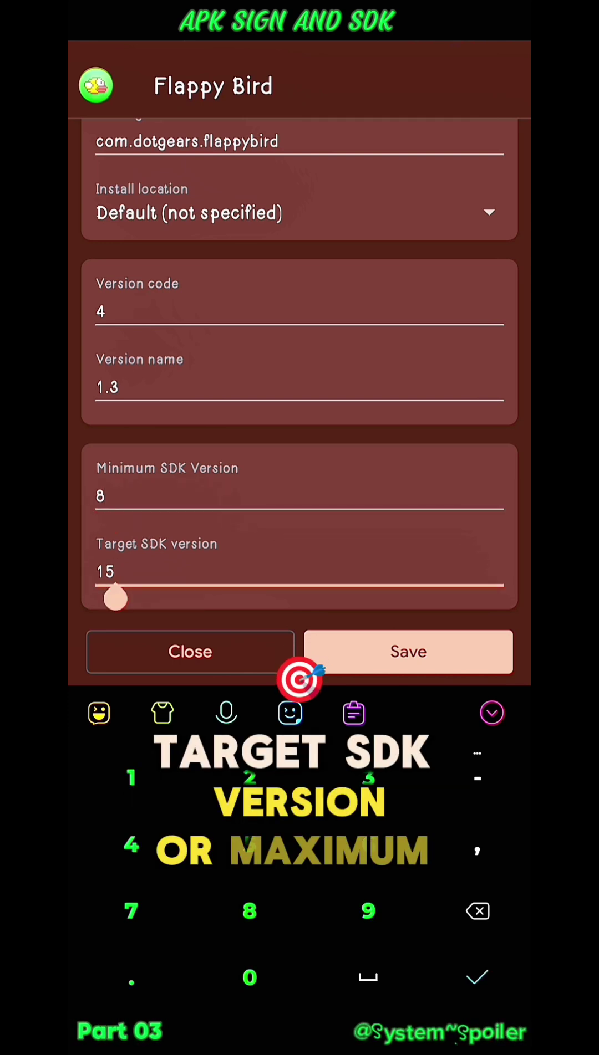
click(299, 496)
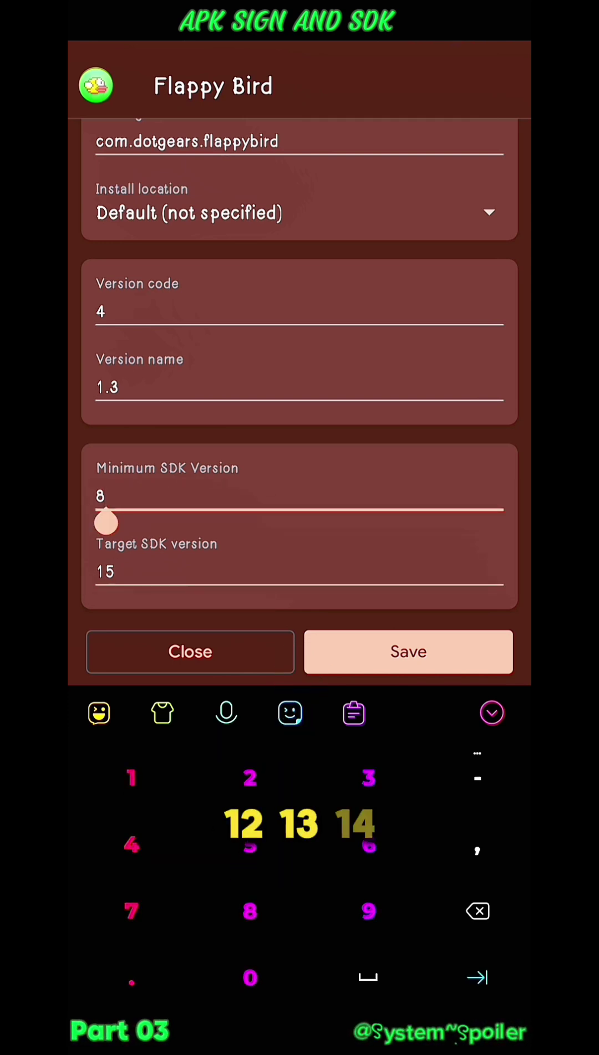
key(BackSpace)
text(21)
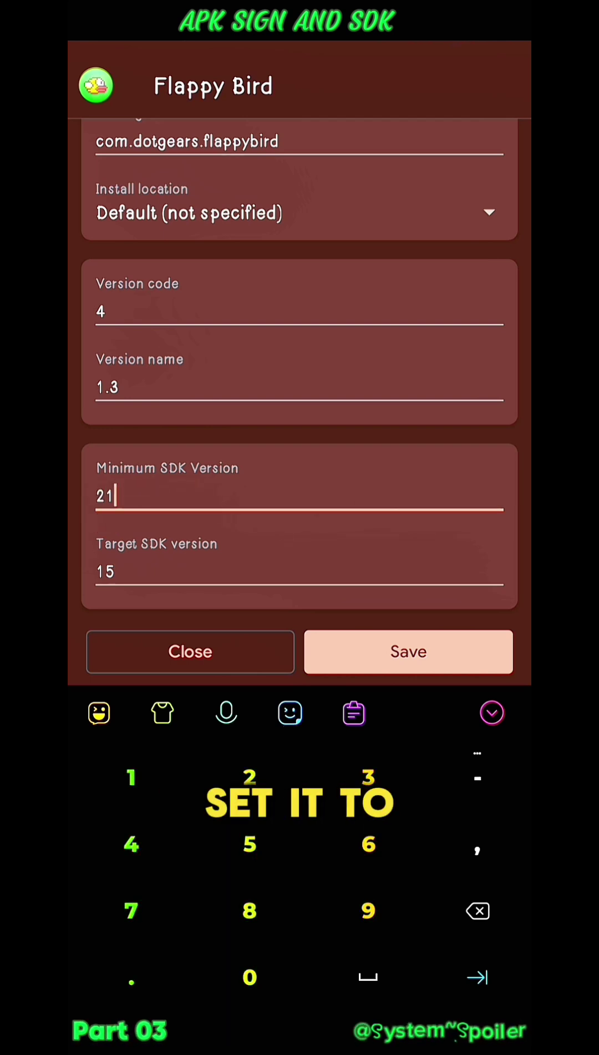
Change Target SDK version from 15 to 29.
key(Tab)
key(BackSpace)
key(BackSpace)
click(110, 496)
click(113, 572)
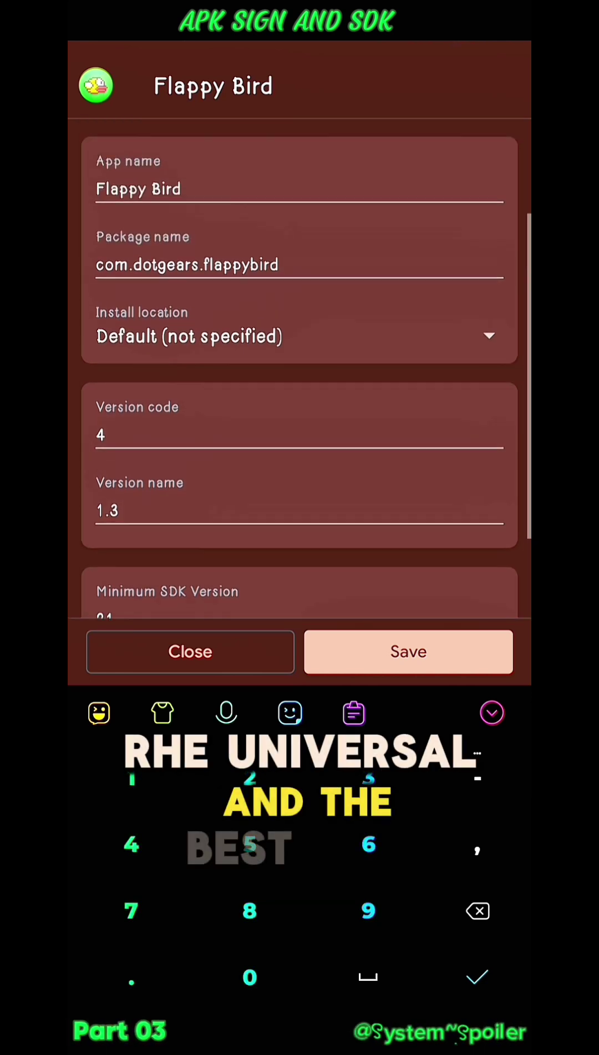
scroll(299, 388, down, 5)
scroll(299, 388, up, 5)
key(BackSpace)
text(9)
click(113, 595)
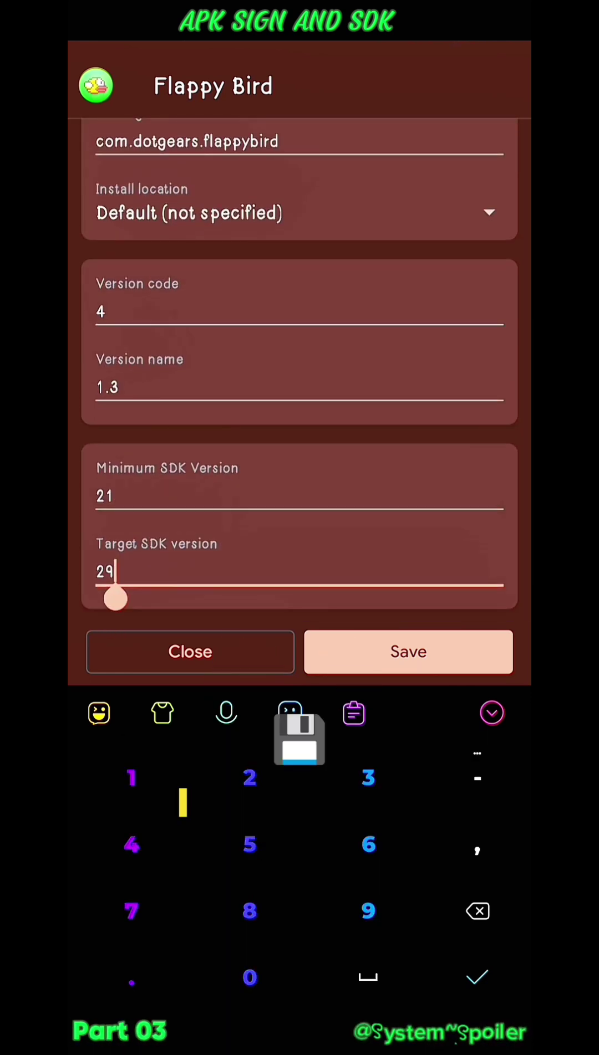
Save the modified APK as Flappy Bird_signed.apk and install it.
click(408, 652)
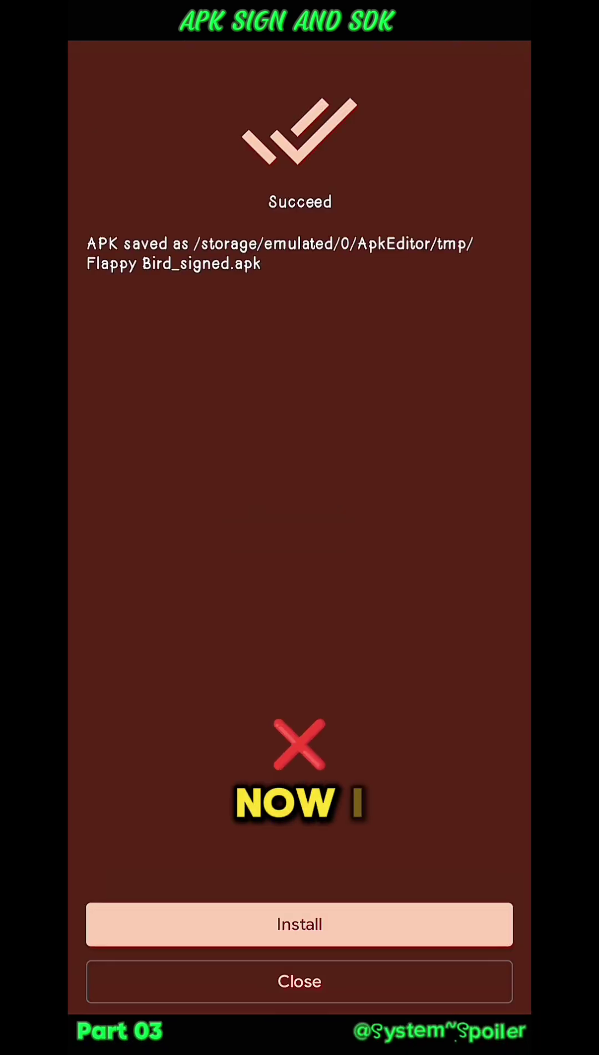
click(299, 924)
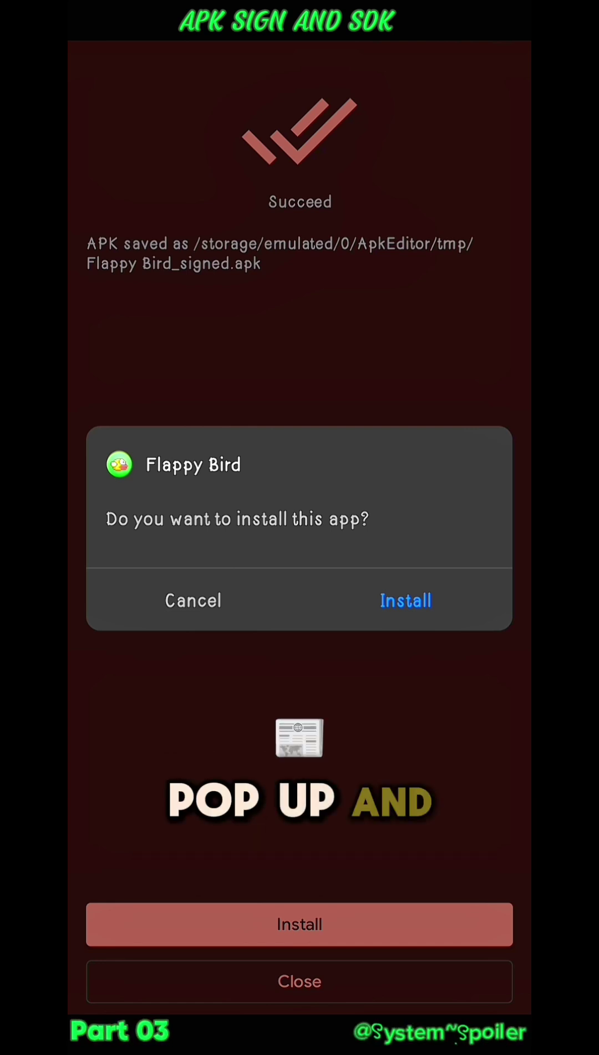
click(405, 601)
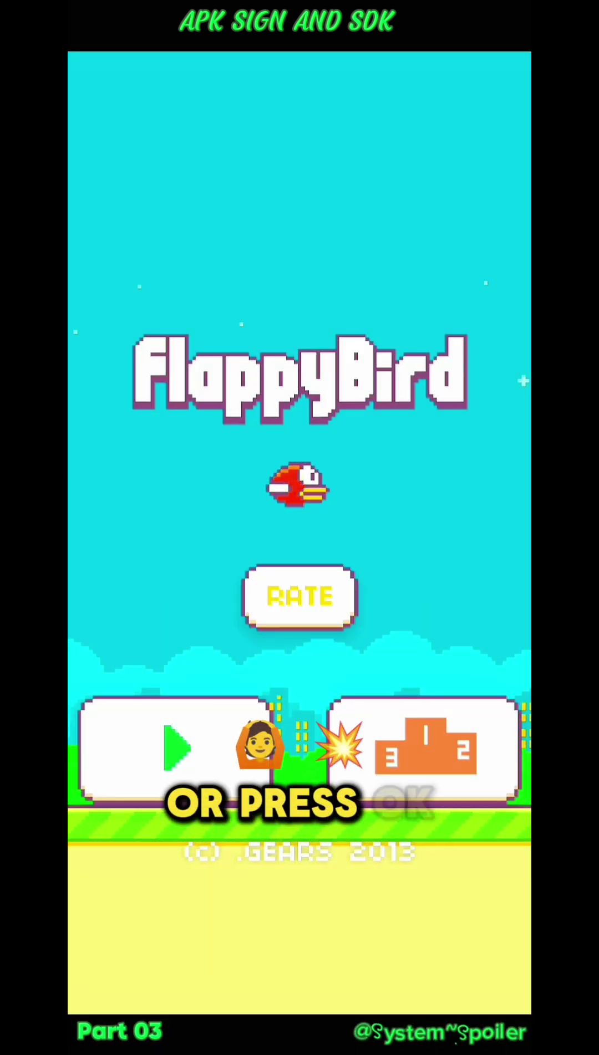
Start a new Flappy Bird round from the title screen.
key(Return)
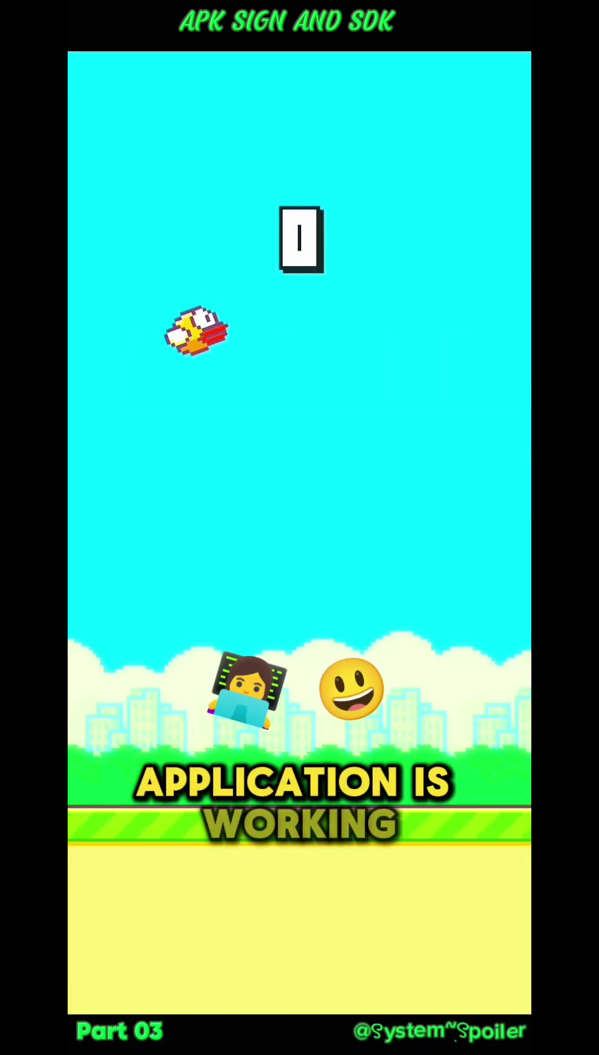